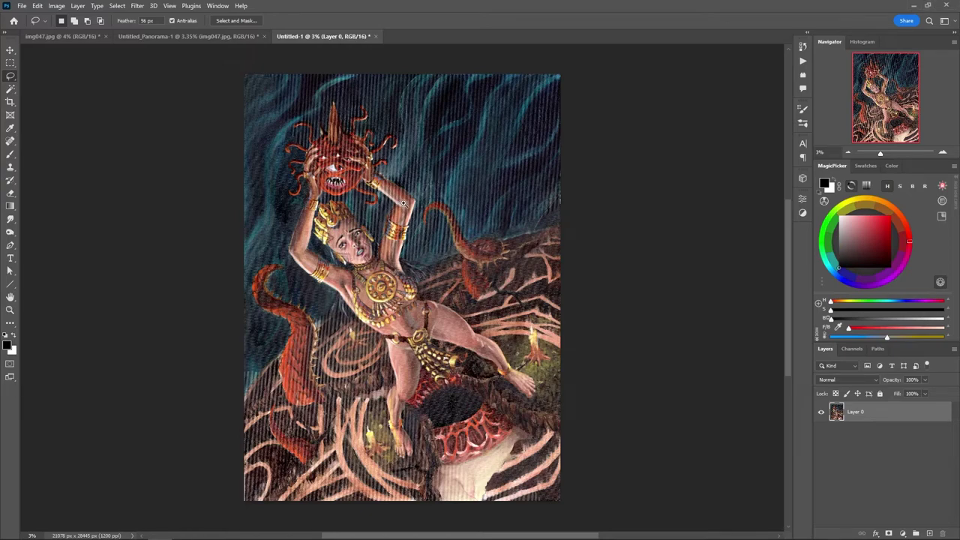
Step: Fit the painting in view and duplicate Layer 0
{"action": "scroll", "coordinate": [403, 203], "scroll_direction": "up", "scroll_amount": 5}
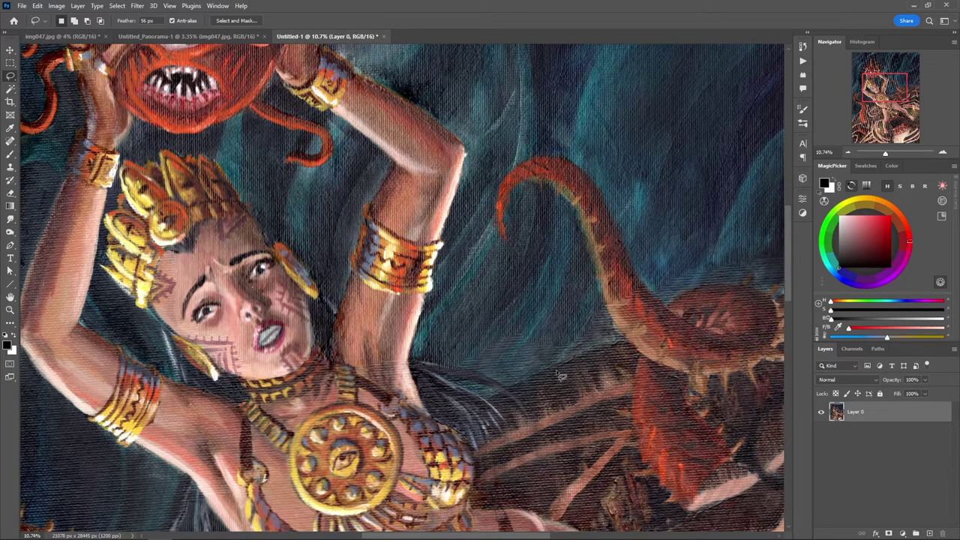
{"action": "key", "text": "ctrl+0"}
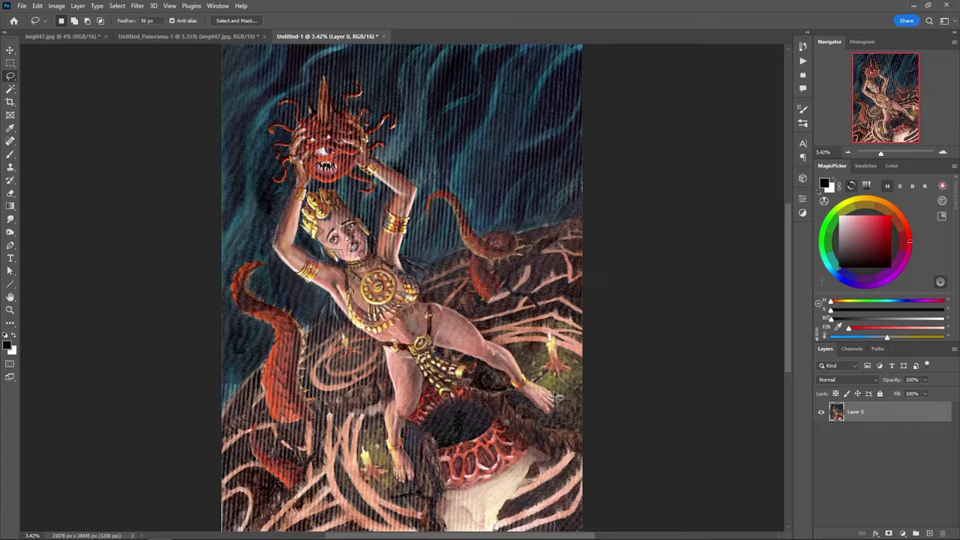
{"action": "left_click_drag", "start_coordinate": [870, 415], "coordinate": [930, 534]}
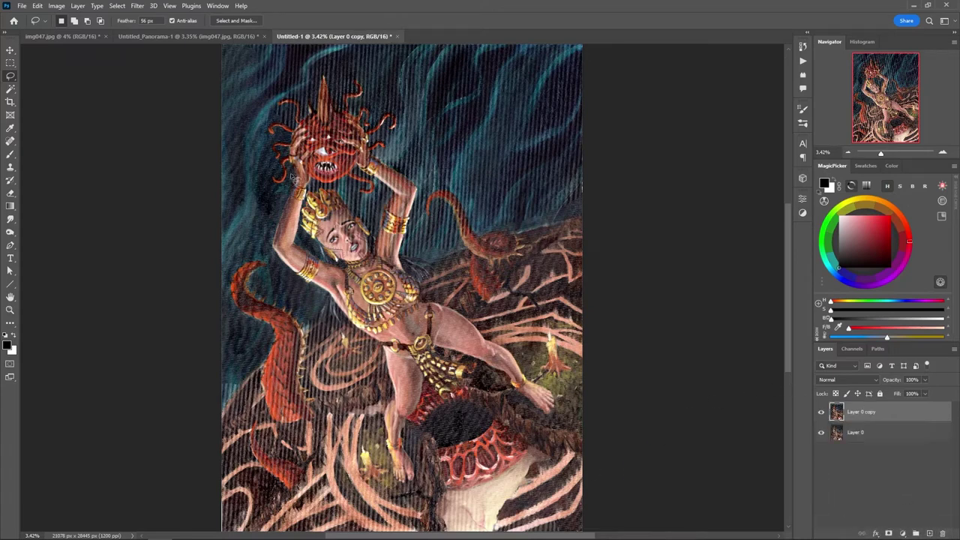
Step: Blur the layer copy with a Gaussian Blur of 8.4 pixels radius
{"action": "left_click", "coordinate": [138, 7]}
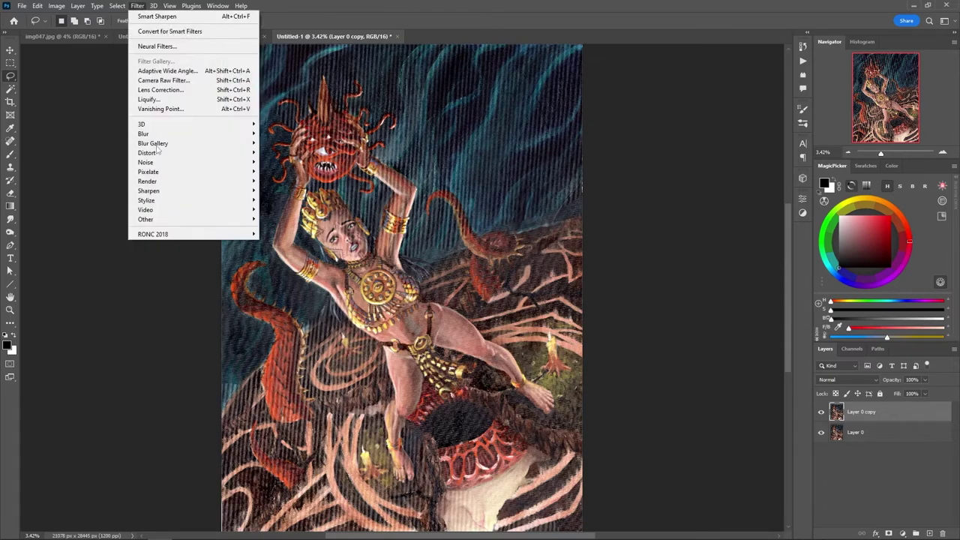
{"action": "mouse_move", "coordinate": [174, 133]}
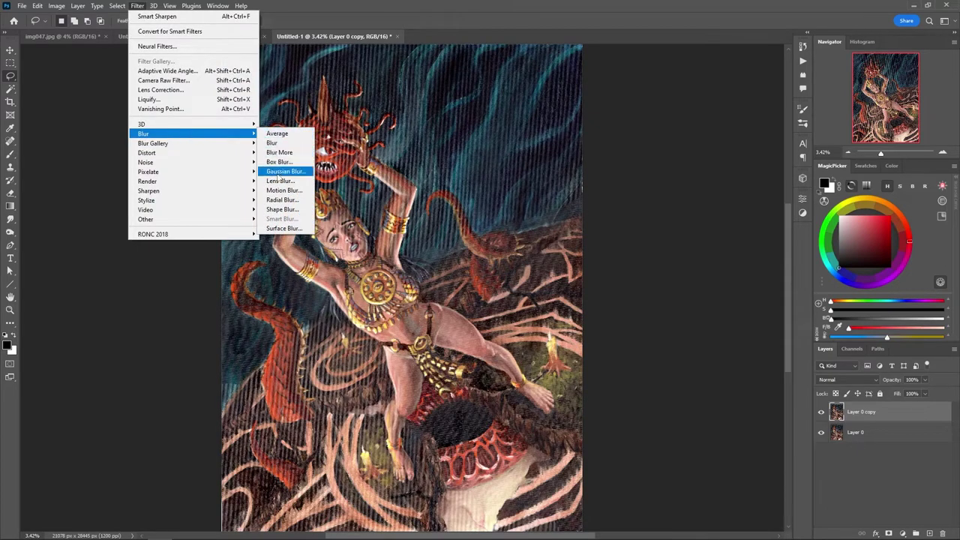
{"action": "left_click", "coordinate": [282, 172]}
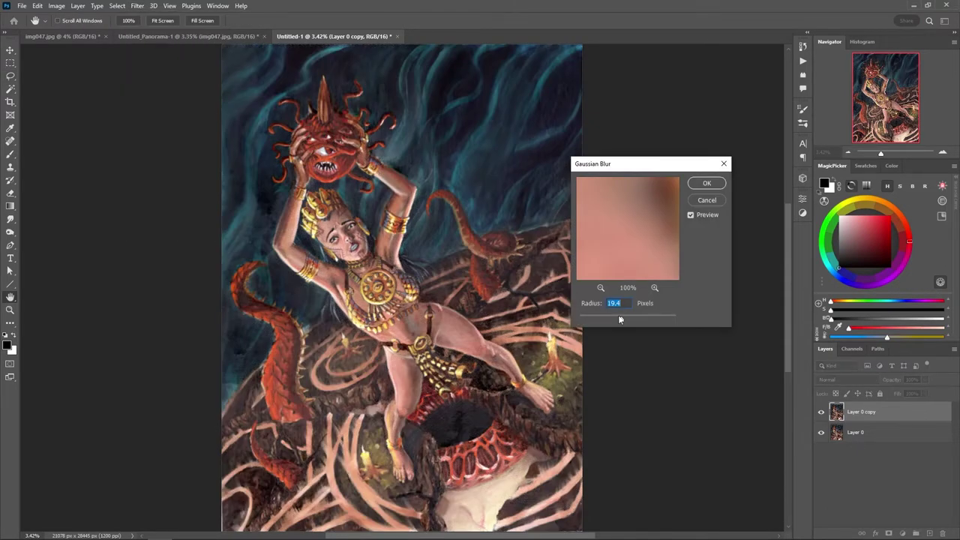
{"action": "left_click", "coordinate": [600, 288]}
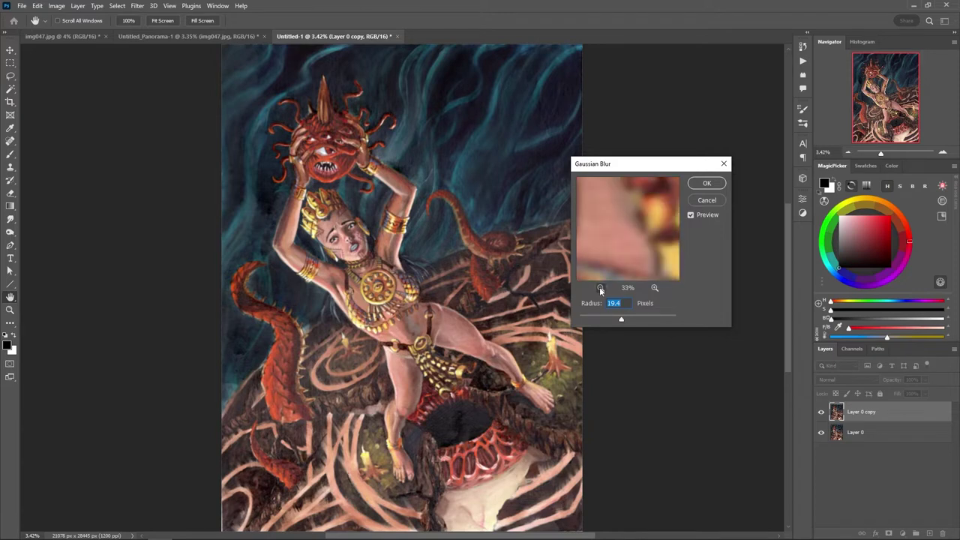
{"action": "left_click", "coordinate": [600, 288]}
{"action": "left_click_drag", "start_coordinate": [607, 233], "coordinate": [645, 238]}
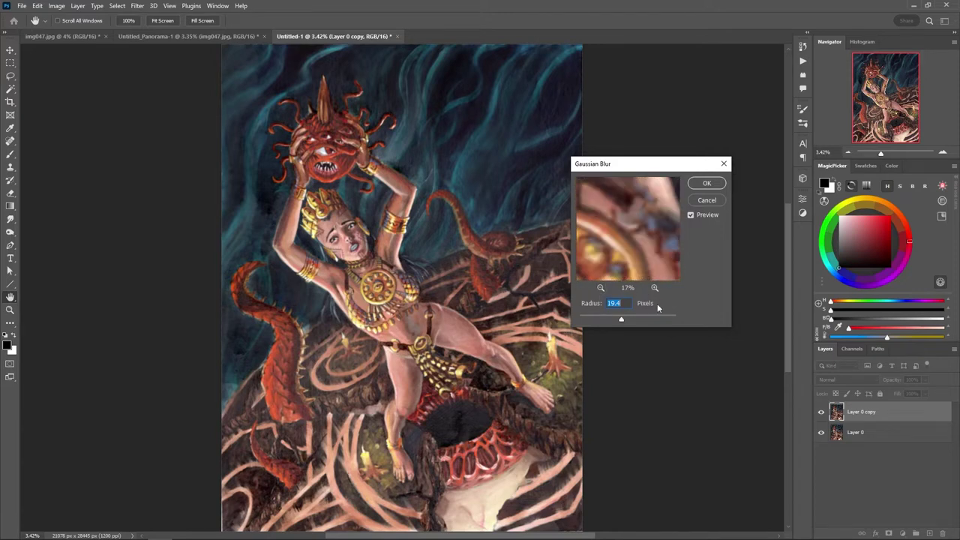
{"action": "left_click_drag", "start_coordinate": [621, 321], "coordinate": [619, 321]}
{"action": "left_click", "coordinate": [714, 182]}
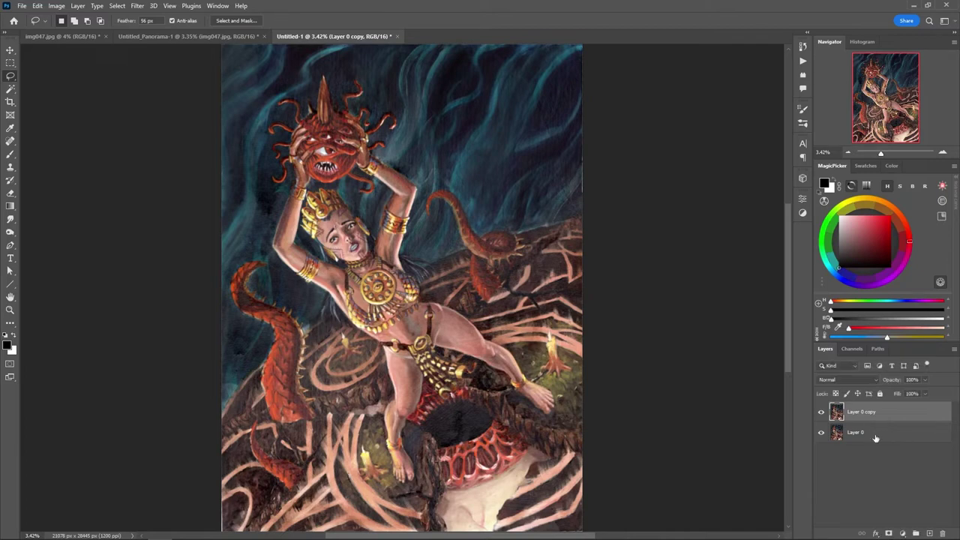
Step: Rename the blurred copy layer to 'Blurred'
{"action": "mouse_move", "coordinate": [875, 437]}
{"action": "left_mouse_down"}
{"action": "mouse_move", "coordinate": [877, 491]}
{"action": "mouse_move", "coordinate": [903, 525]}
{"action": "mouse_move", "coordinate": [929, 513]}
{"action": "mouse_move", "coordinate": [881, 443]}
{"action": "left_mouse_up"}
{"action": "left_click", "coordinate": [867, 415]}
{"action": "type", "text": "Blurred"}
{"action": "key", "text": "Return"}
Step: Duplicate Layer 0 to the top and Apply Image: subtract Blurred, scale 2, offset 128
{"action": "left_click_drag", "start_coordinate": [872, 436], "coordinate": [930, 532]}
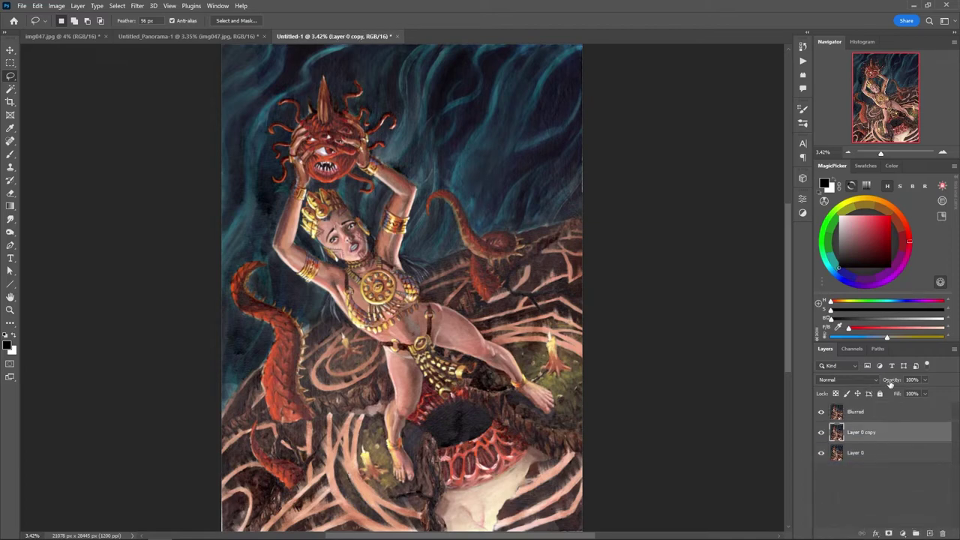
{"action": "left_click_drag", "start_coordinate": [858, 433], "coordinate": [859, 412]}
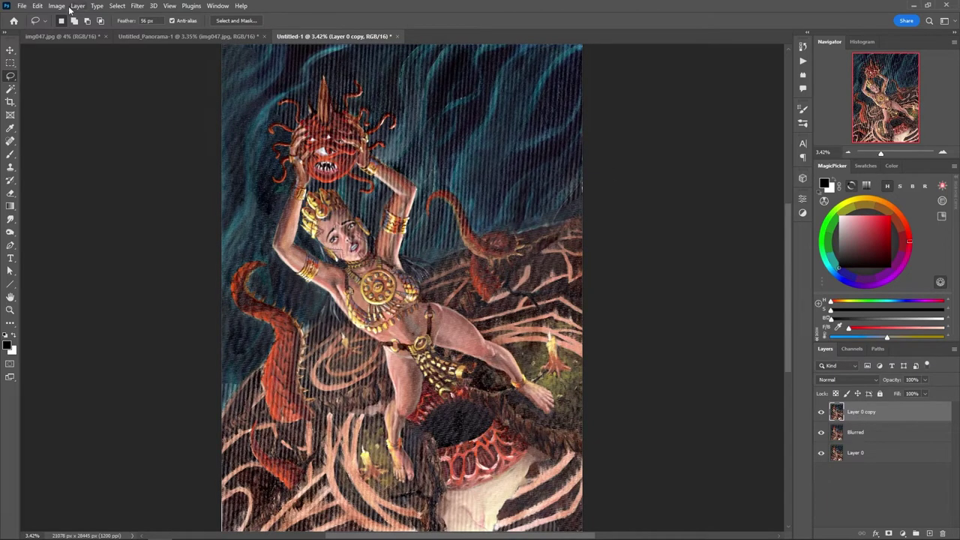
{"action": "left_click", "coordinate": [64, 6]}
{"action": "left_click", "coordinate": [75, 153]}
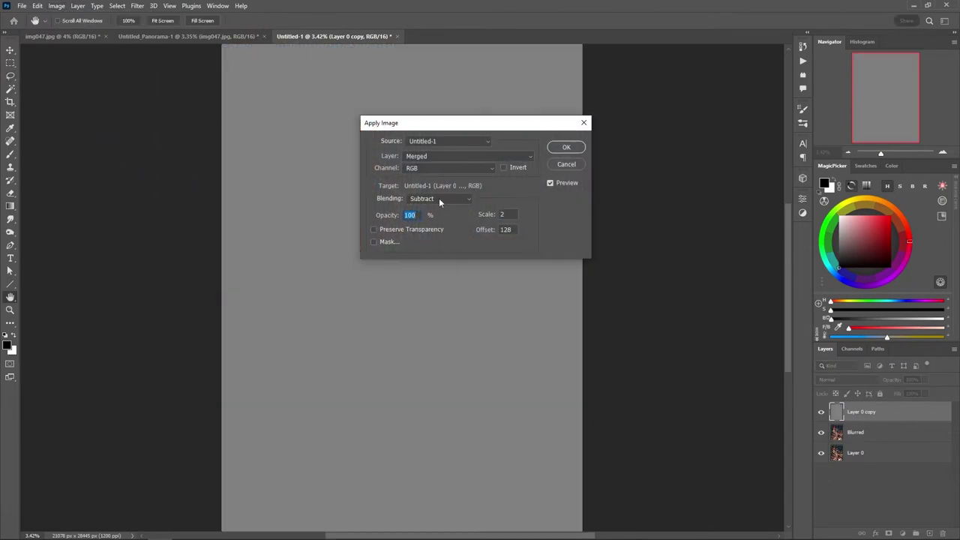
{"action": "left_click", "coordinate": [444, 156]}
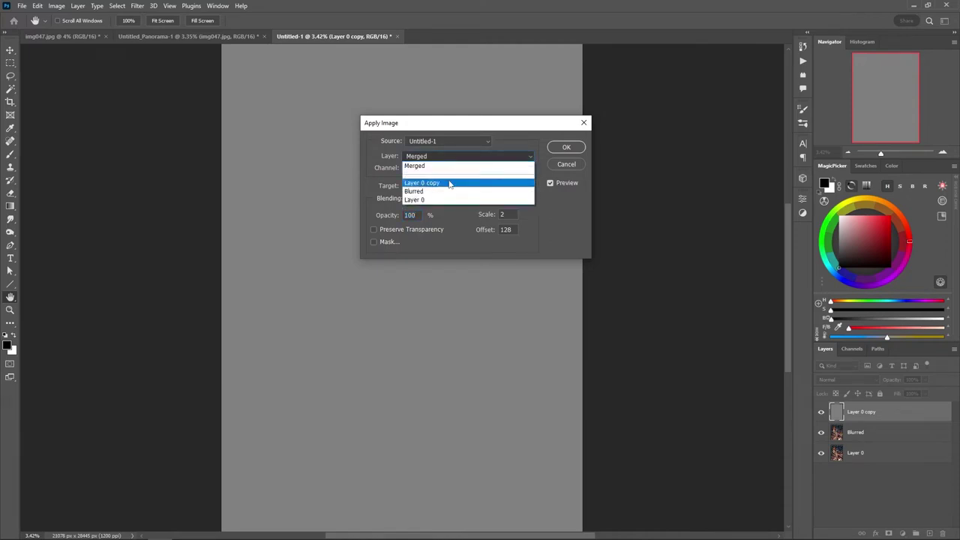
{"action": "left_click", "coordinate": [448, 191]}
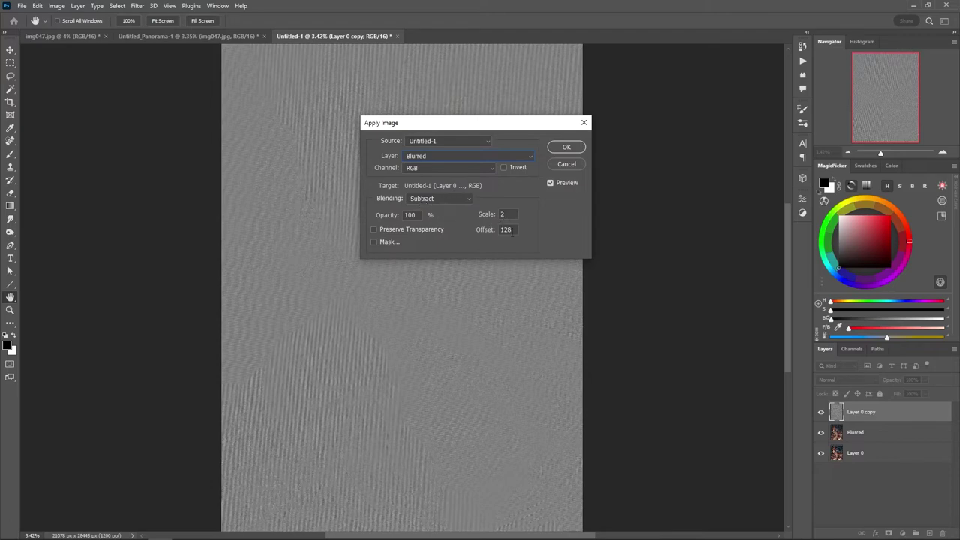
{"action": "left_click", "coordinate": [565, 147]}
{"action": "key", "text": "l"}
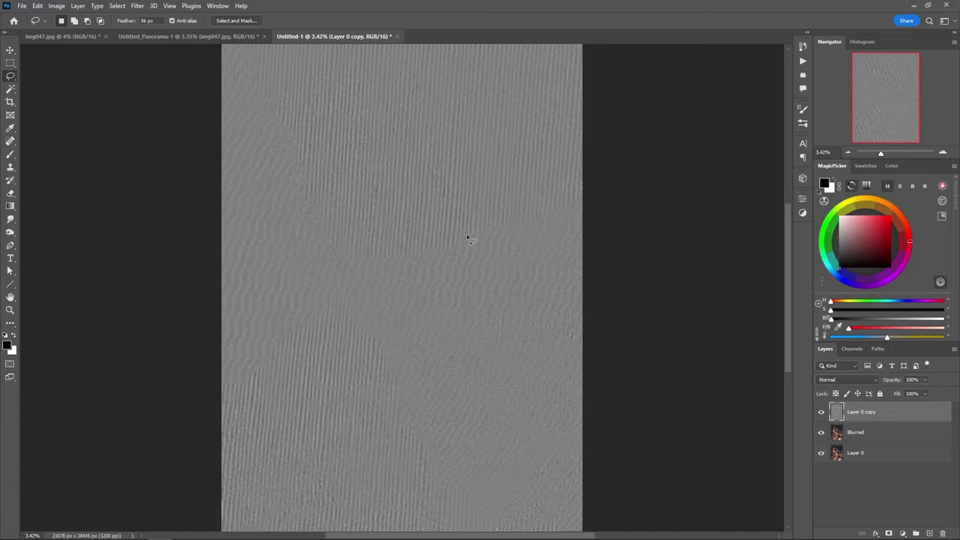
Step: Zoom into the texture, duplicate Layer 0 copy, and hide the original Layer 0 copy
{"action": "key", "text": "ctrl+space"}
{"action": "left_click_drag", "start_coordinate": [448, 225], "coordinate": [501, 231]}
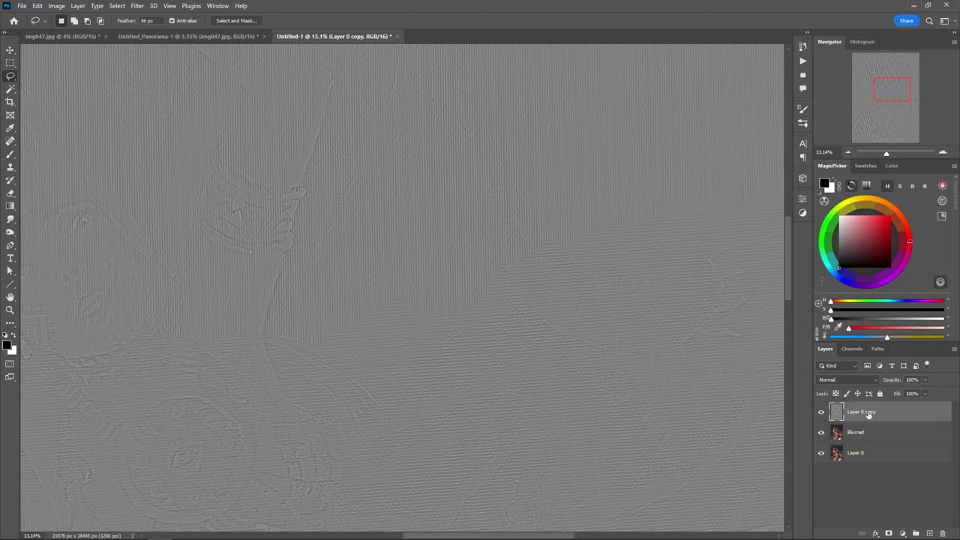
{"action": "left_click_drag", "start_coordinate": [869, 414], "coordinate": [931, 531]}
{"action": "left_click", "coordinate": [821, 433]}
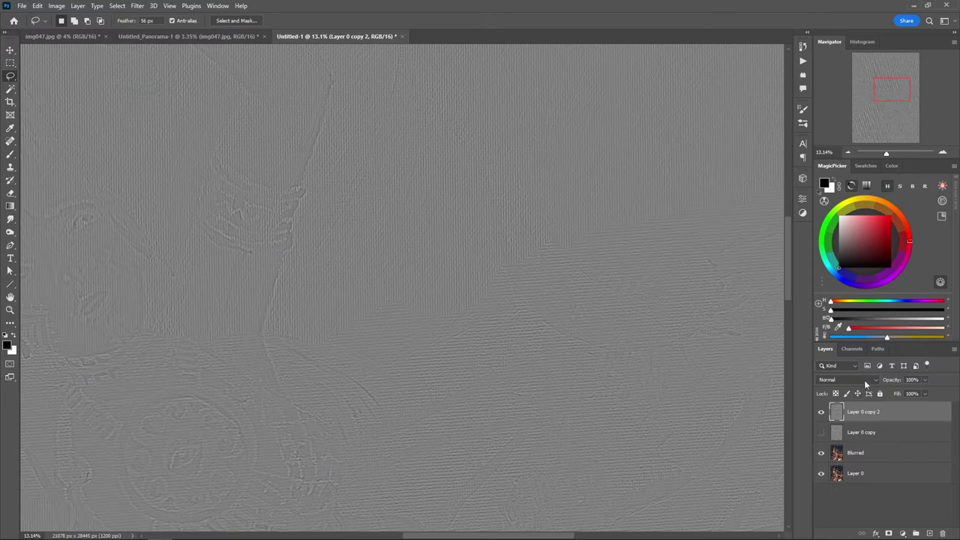
Step: Hide Blurred, set Layer 0 copy 2 to Linear Light, and toggle it to compare
{"action": "left_click", "coordinate": [821, 453]}
{"action": "left_click", "coordinate": [869, 380]}
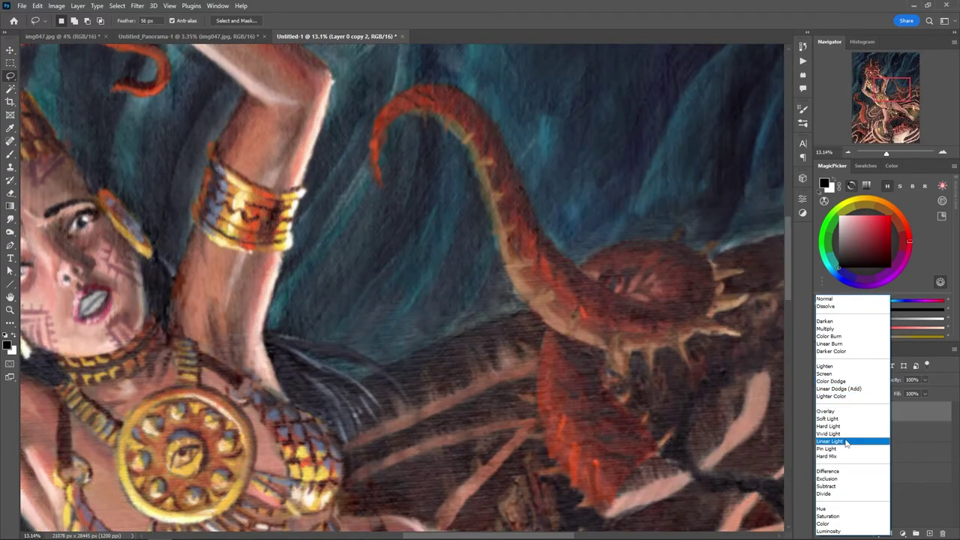
{"action": "left_click", "coordinate": [846, 442]}
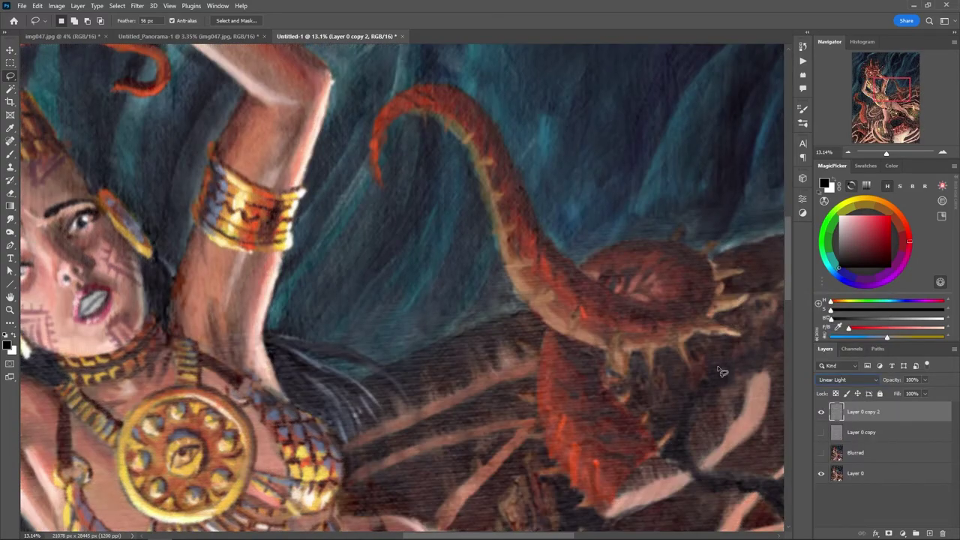
{"action": "key", "text": "ctrl+0"}
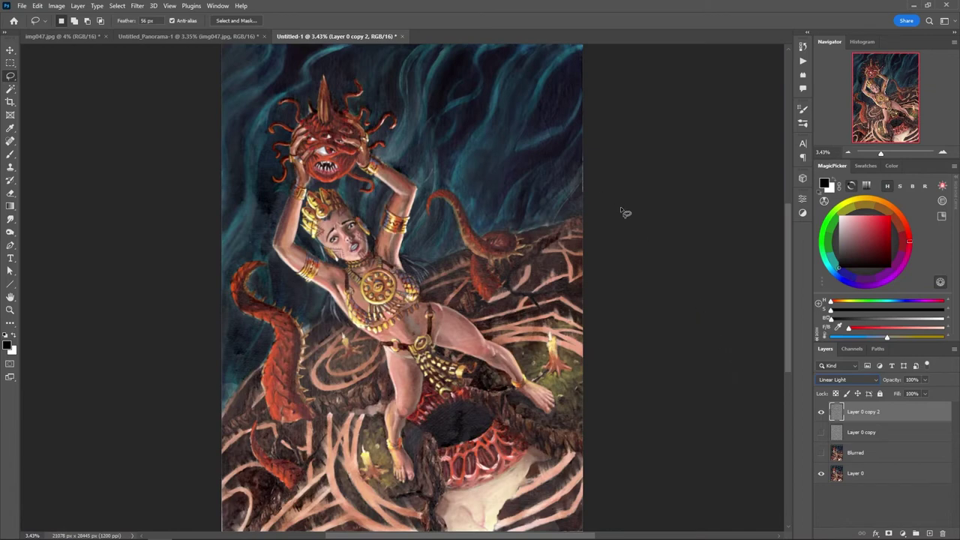
{"action": "left_click", "coordinate": [822, 414]}
{"action": "left_click", "coordinate": [821, 414]}
{"action": "scroll", "coordinate": [387, 285], "scroll_direction": "up", "scroll_amount": 5}
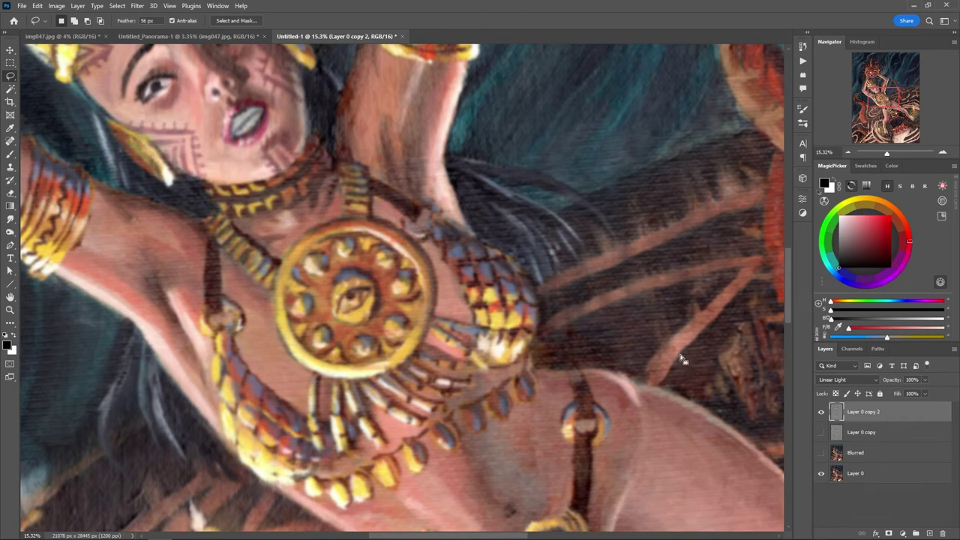
{"action": "key", "text": "ctrl+0"}
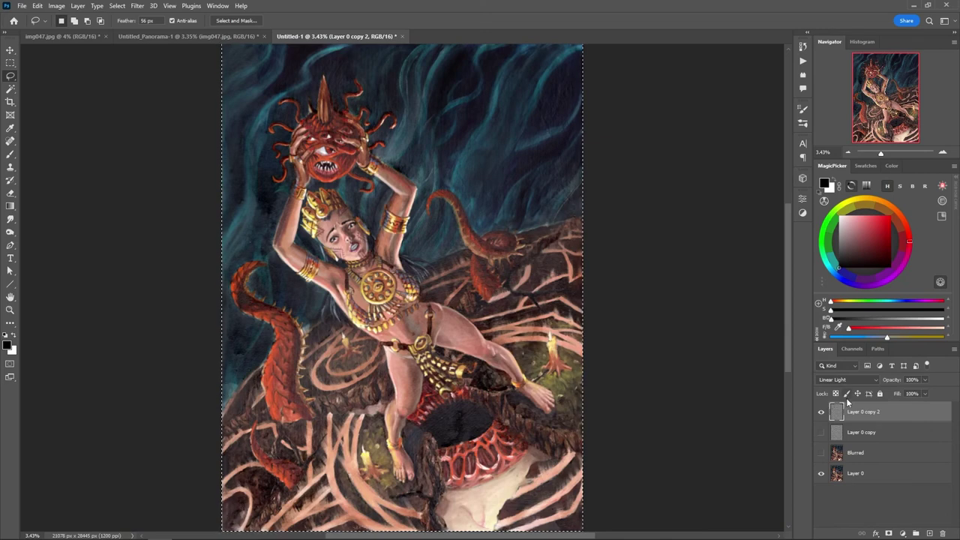
Step: Copy Merged the visible image and paste it as new top Layer 1
{"action": "left_click", "coordinate": [57, 6]}
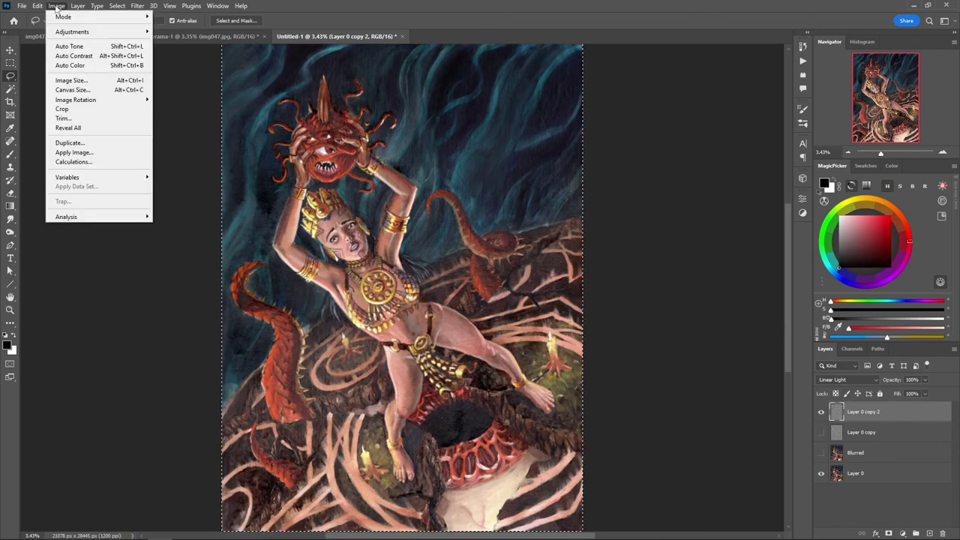
{"action": "mouse_move", "coordinate": [43, 6]}
{"action": "left_click", "coordinate": [66, 84]}
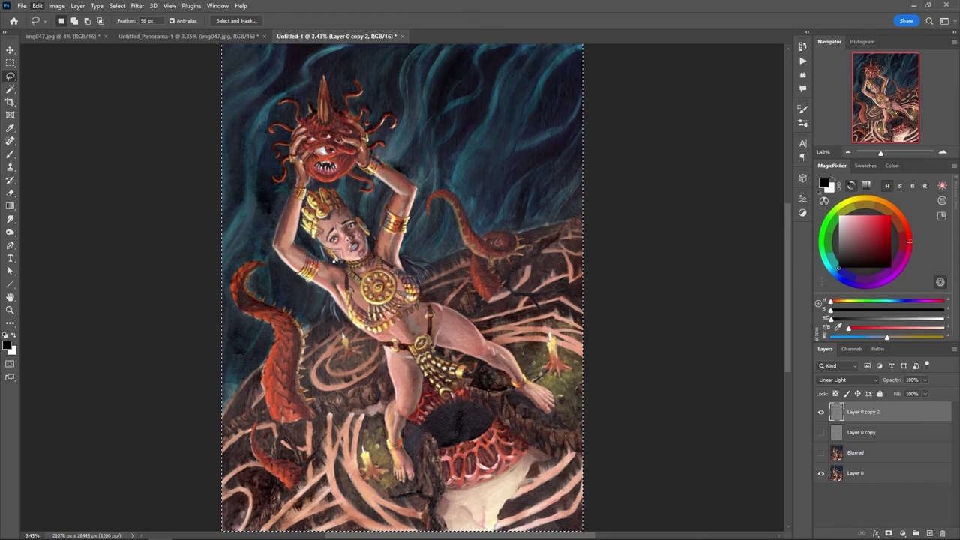
{"action": "key", "text": "ctrl+v"}
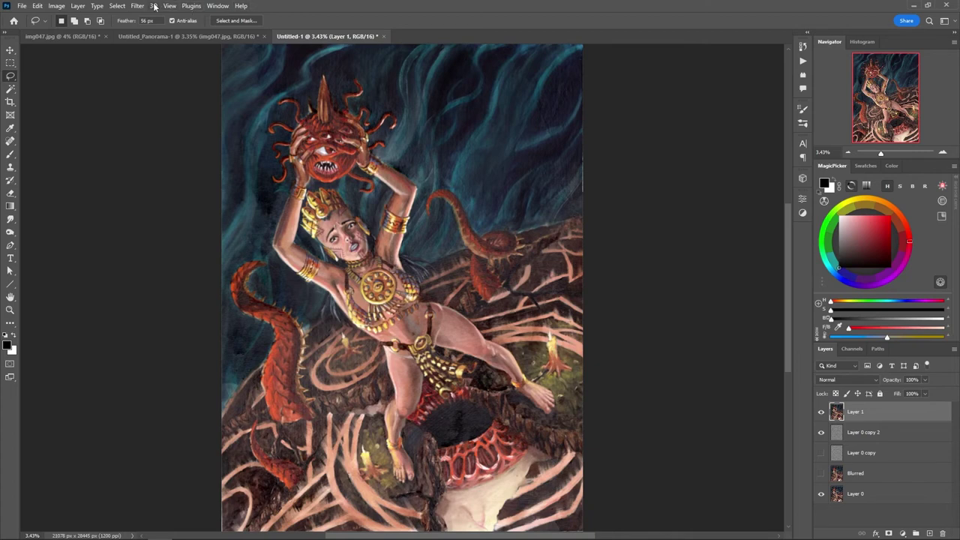
{"action": "left_click", "coordinate": [138, 6]}
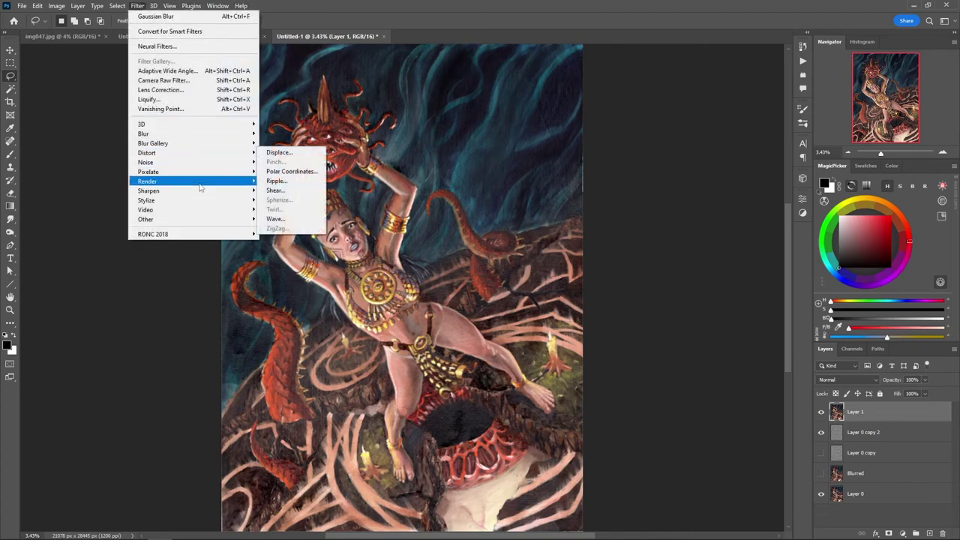
Step: Apply Smart Sharpen to Layer 1: Amount 366%, Radius 27.6 px, Reduce Noise 19%
{"action": "mouse_move", "coordinate": [200, 195]}
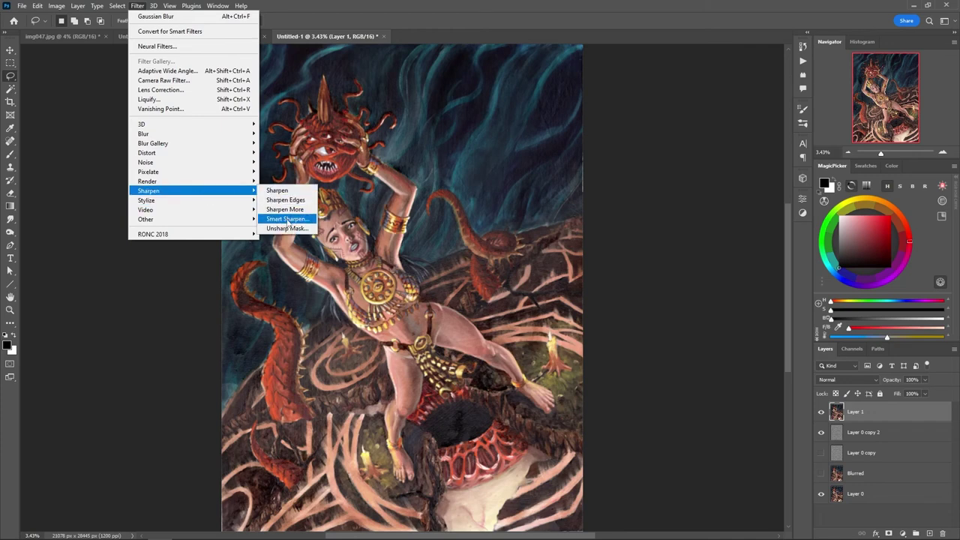
{"action": "left_click", "coordinate": [287, 219]}
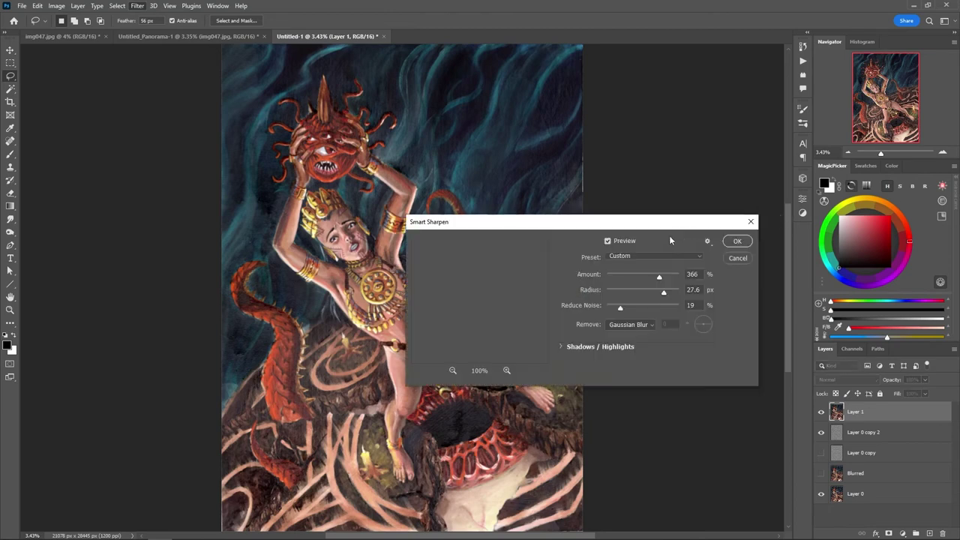
{"action": "left_click", "coordinate": [452, 371]}
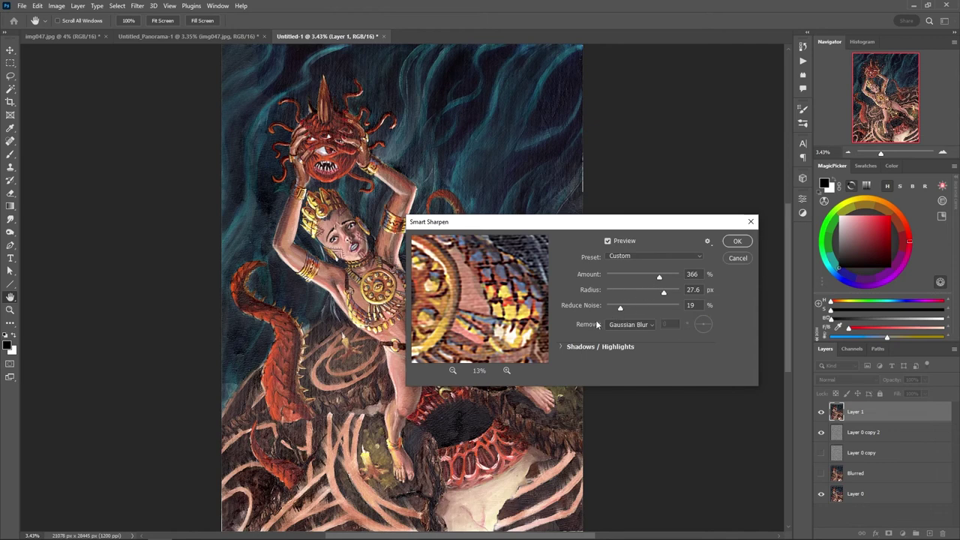
{"action": "left_click", "coordinate": [735, 241]}
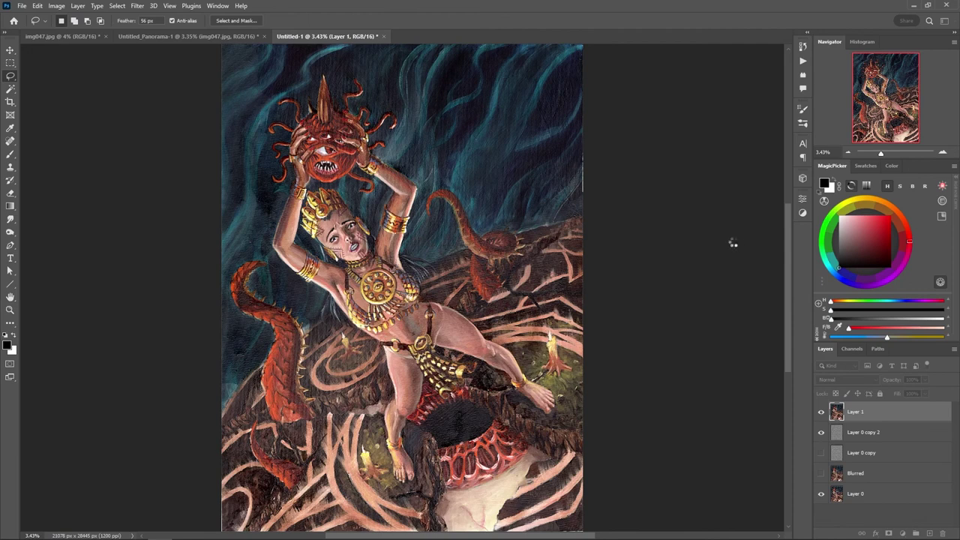